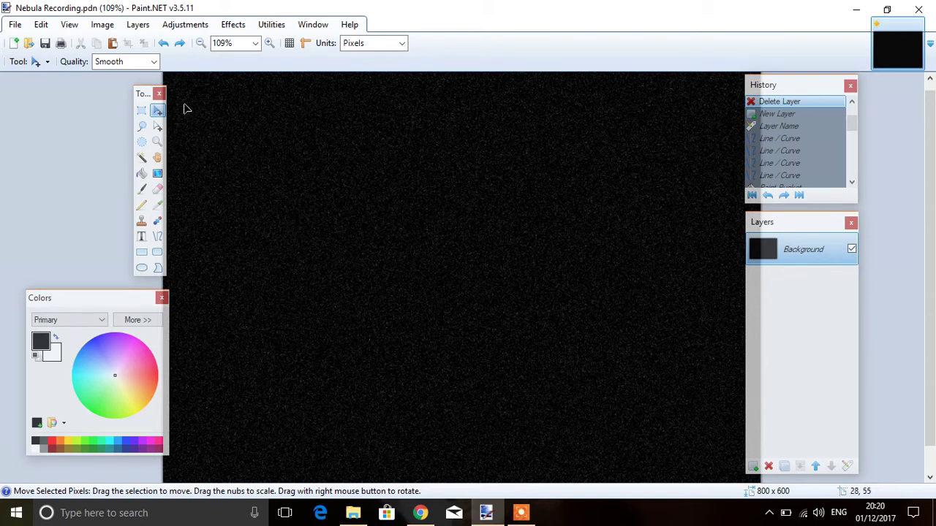
Add a new layer above the background and name it nebula.
click(753, 468)
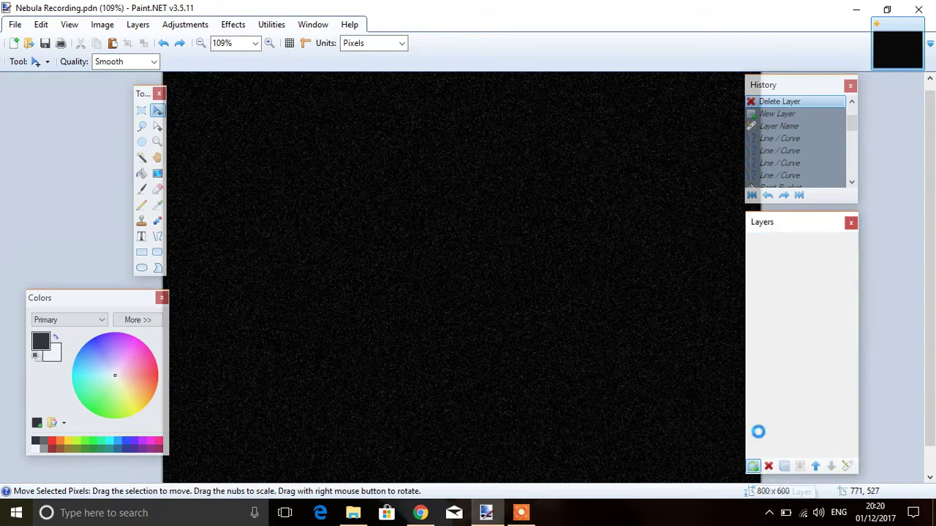
double_click(796, 248)
text(nebula)
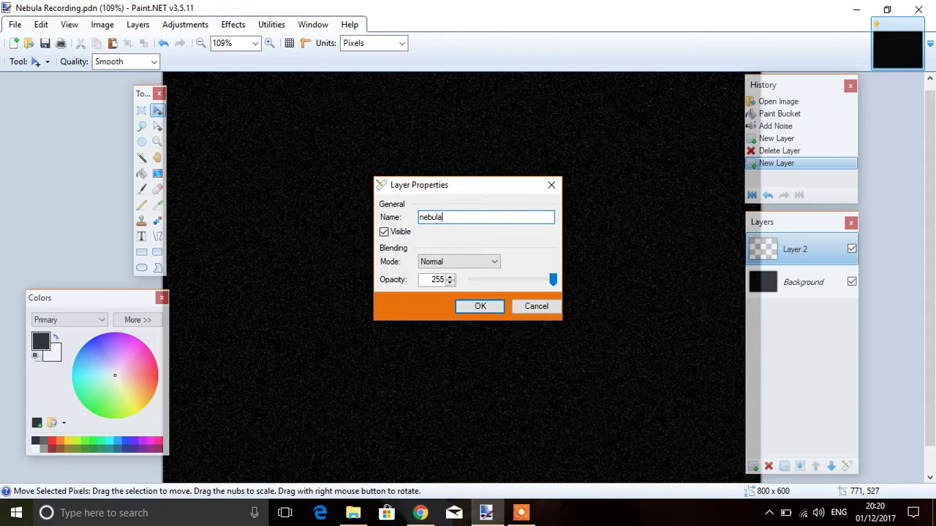
click(495, 305)
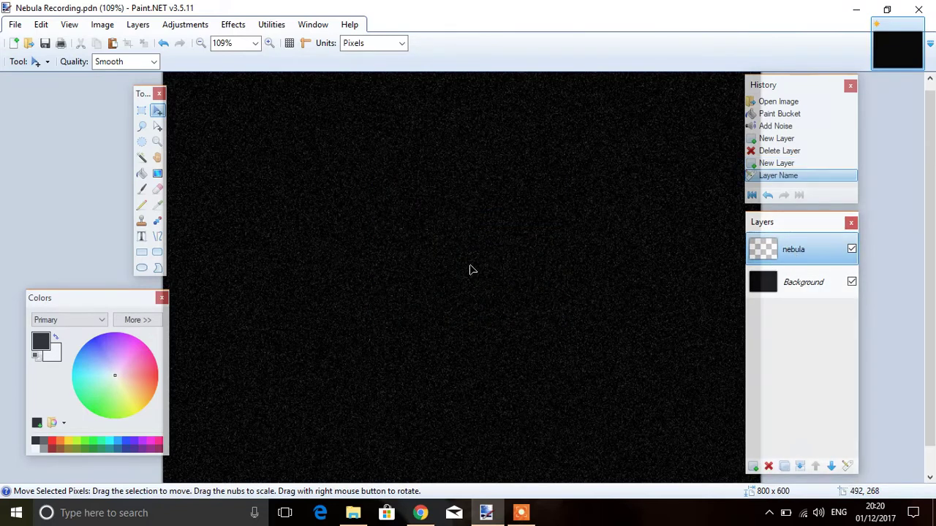
Switch to the Line / Curve tool and set its brush width to 12.
click(158, 236)
click(149, 61)
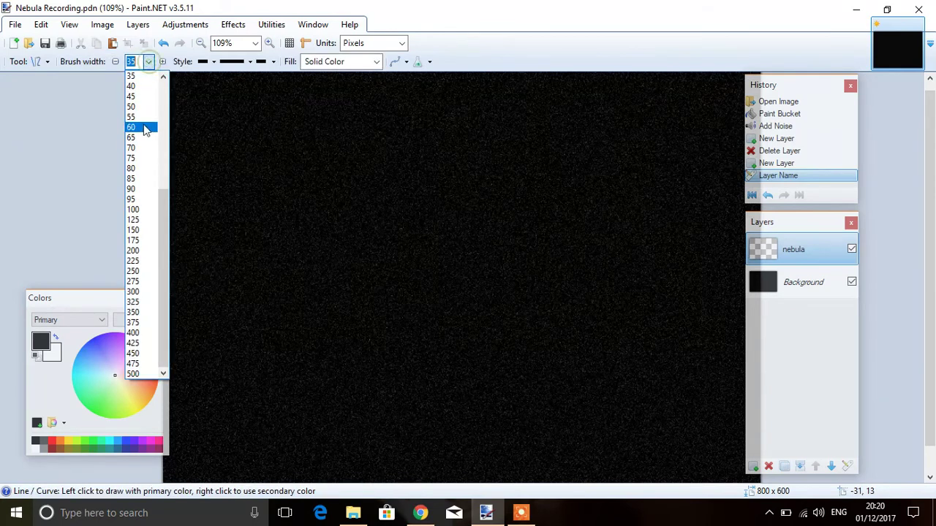
scroll(169, 212, up, 6)
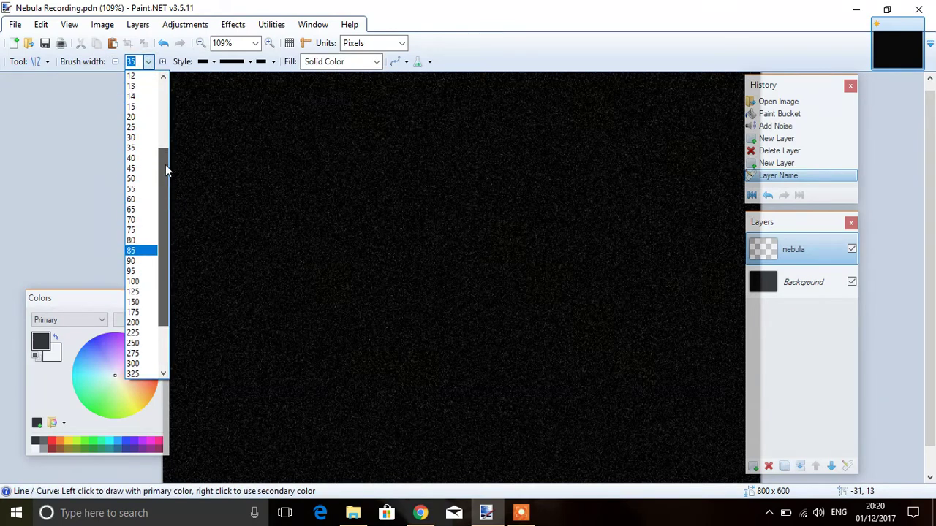
click(136, 88)
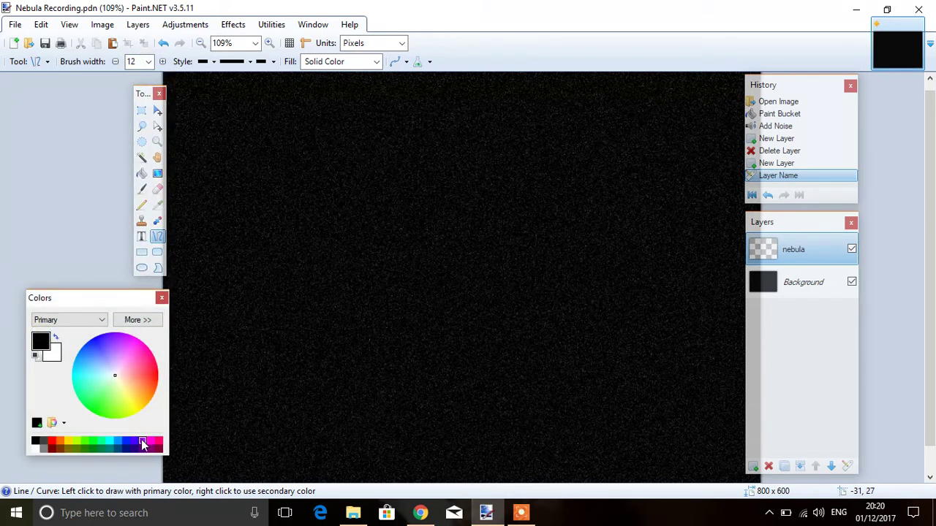
Set the primary colour to purple and the secondary colour to light pink, hex FF88DC.
click(143, 444)
click(57, 355)
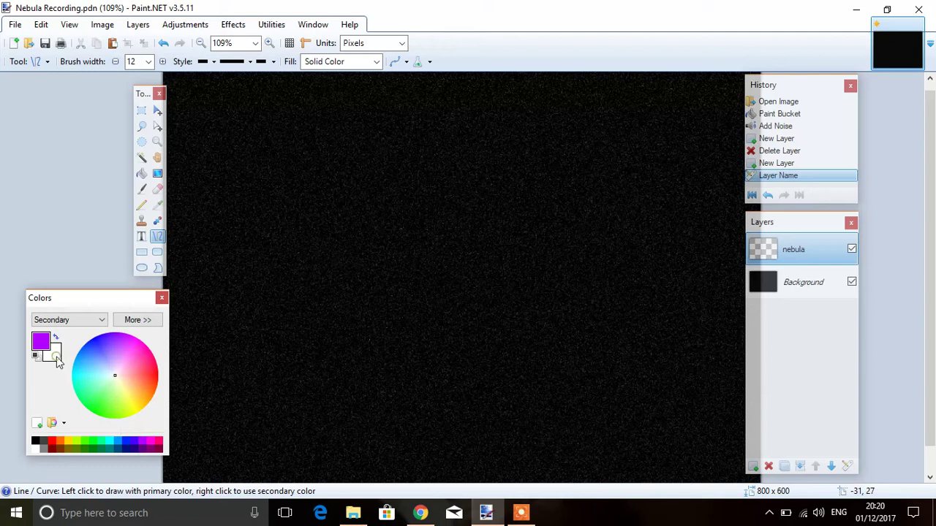
click(153, 444)
click(133, 320)
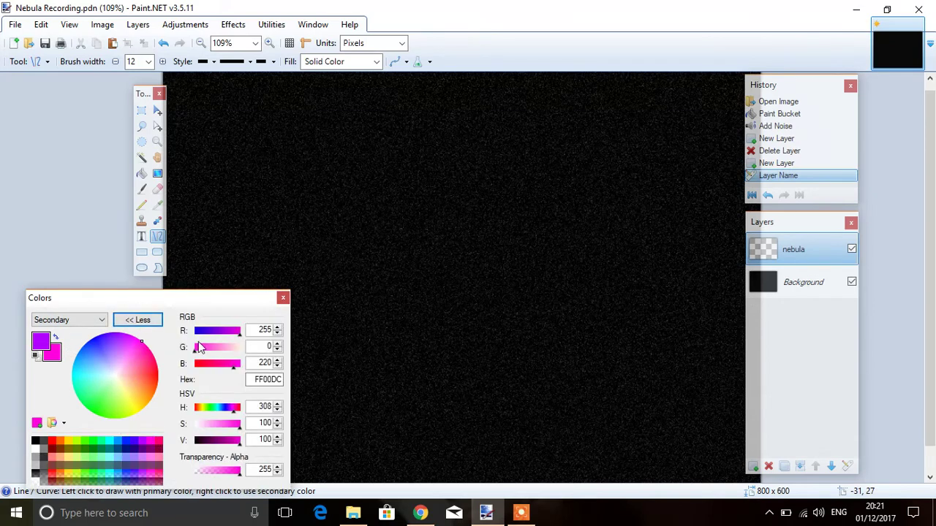
drag(196, 351, 219, 353)
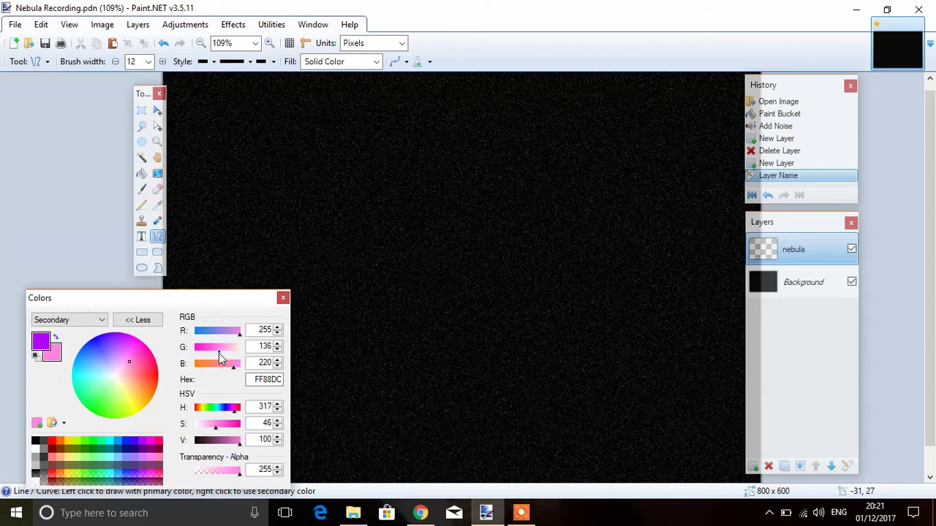
click(139, 321)
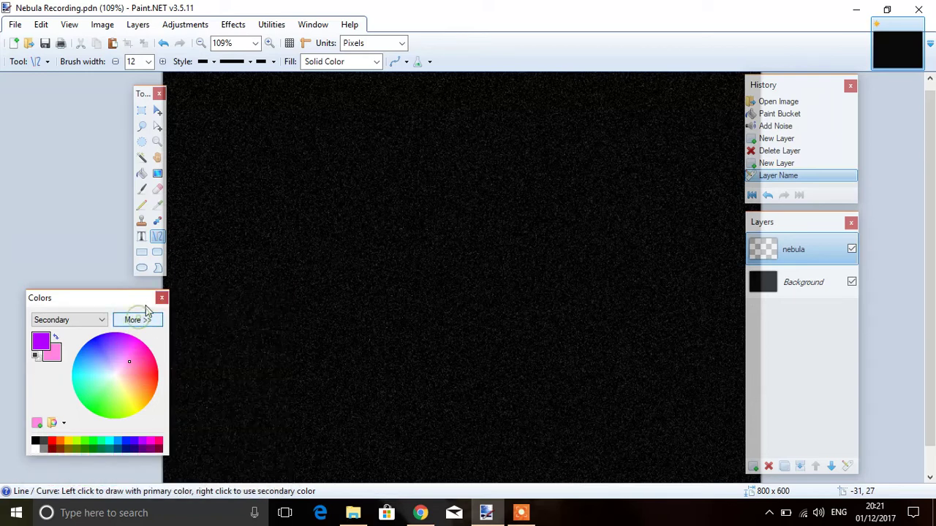
Draw a purple S-shaped curve rising from the canvas's left edge as the upper outline of the nebula, moving the tool palette clear.
drag(144, 94, 103, 82)
mouse_move(149, 232)
mouse_down()
mouse_move(309, 177)
mouse_move(396, 126)
mouse_up()
drag(313, 164, 303, 132)
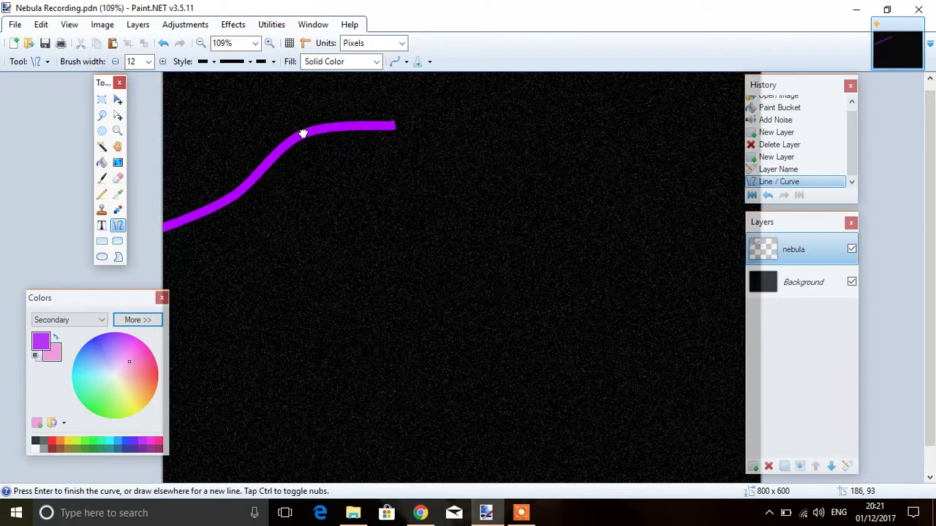
drag(233, 197, 279, 191)
Draw the nebula's lower outline as a curve dipping from the canvas's left edge and running beneath the upper curve.
drag(161, 247, 439, 292)
drag(348, 280, 314, 302)
drag(256, 262, 228, 311)
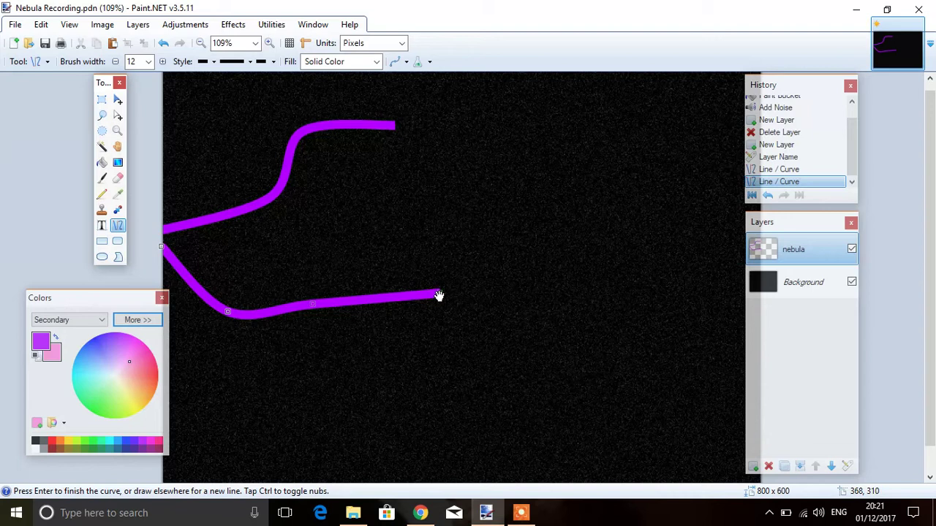
drag(438, 295, 436, 285)
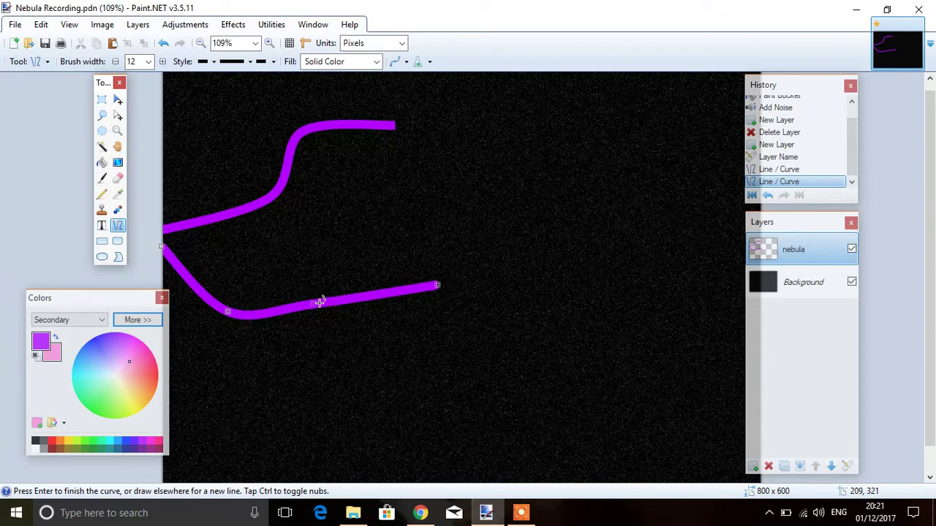
drag(316, 304, 325, 288)
Close both ends of the outline with straight lines and fill the whole shape, including the inner seam, with solid purple.
drag(393, 126, 434, 285)
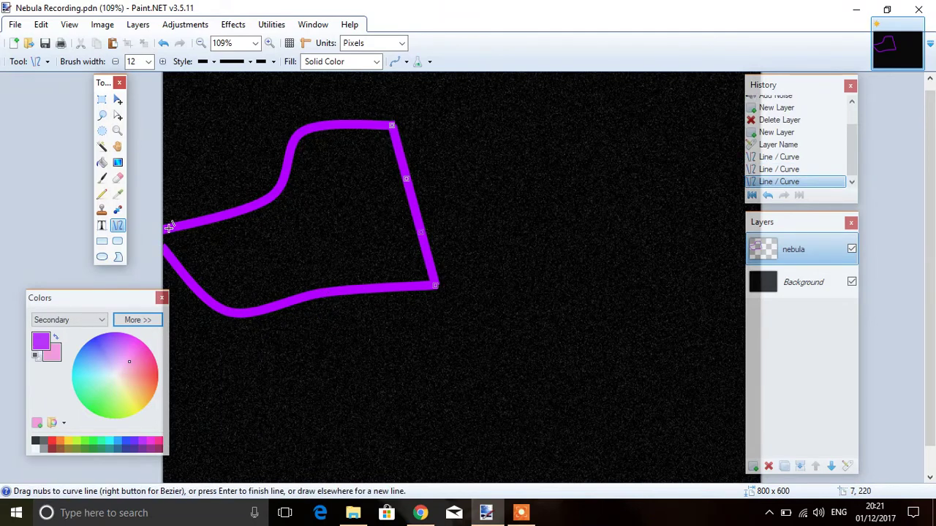
drag(168, 228, 167, 252)
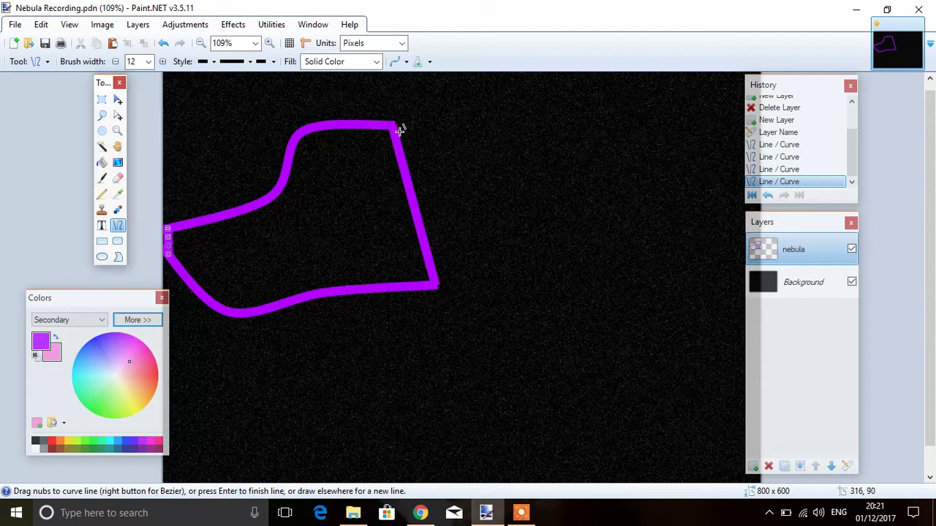
click(102, 164)
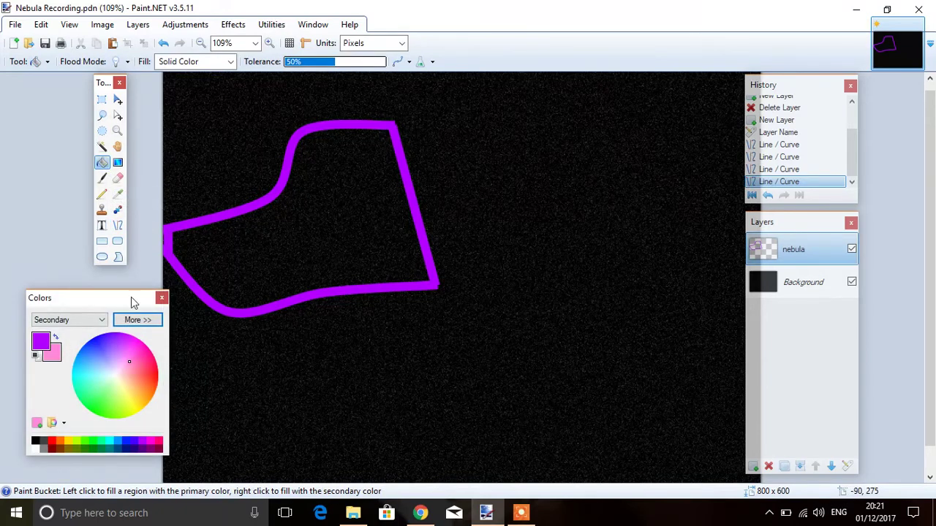
click(335, 194)
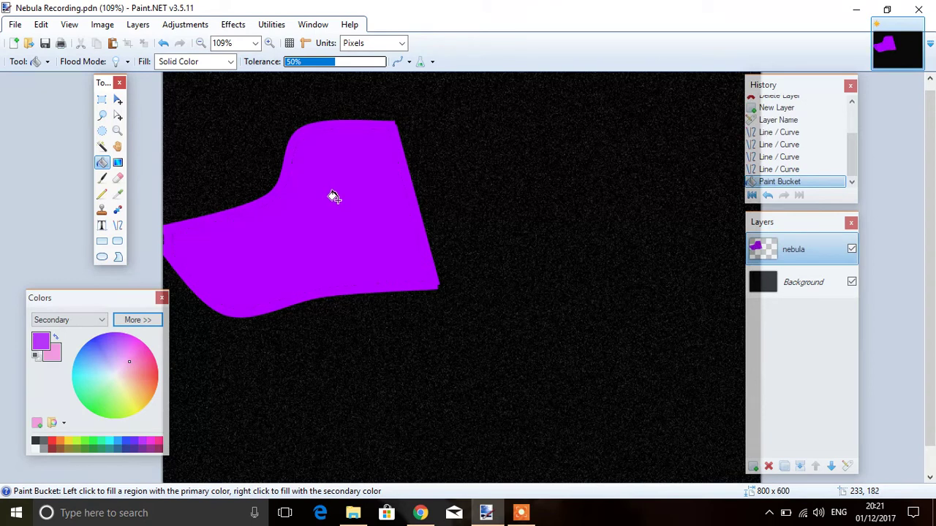
scroll(315, 199, up, 3)
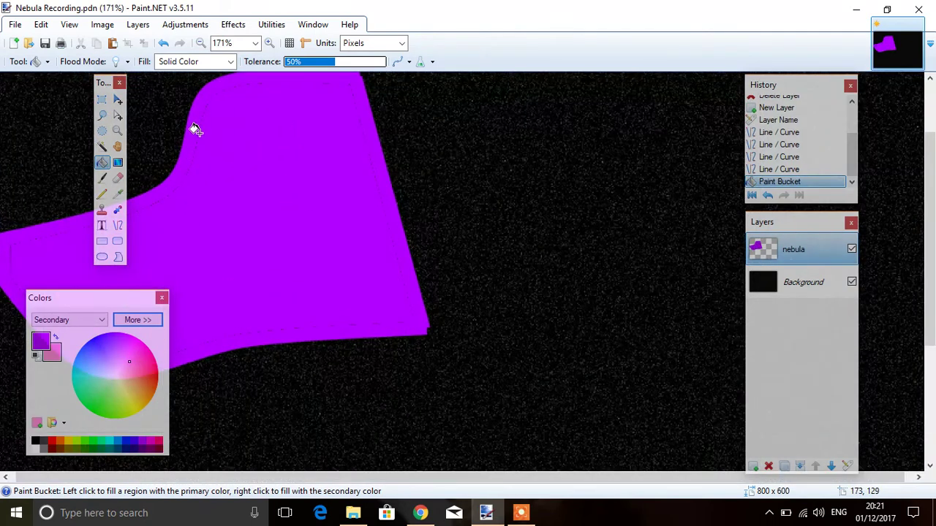
click(199, 133)
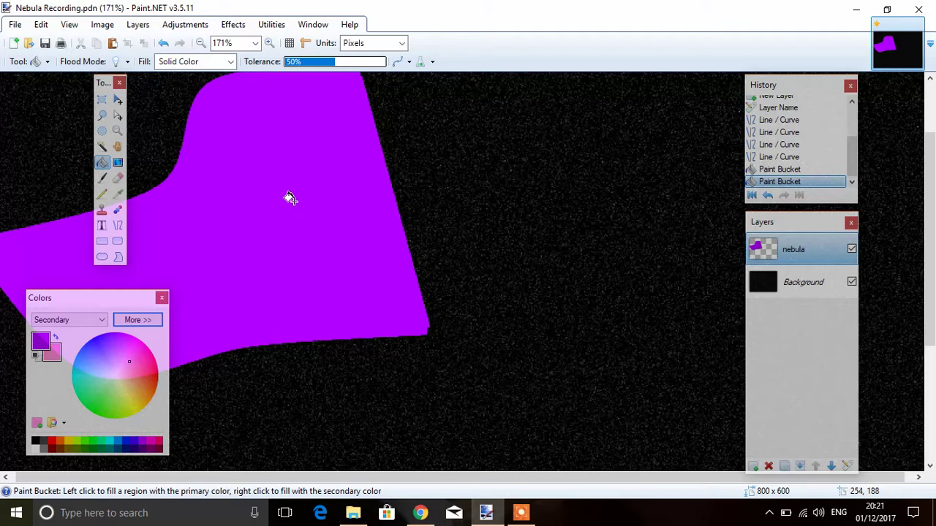
scroll(291, 199, down, 2)
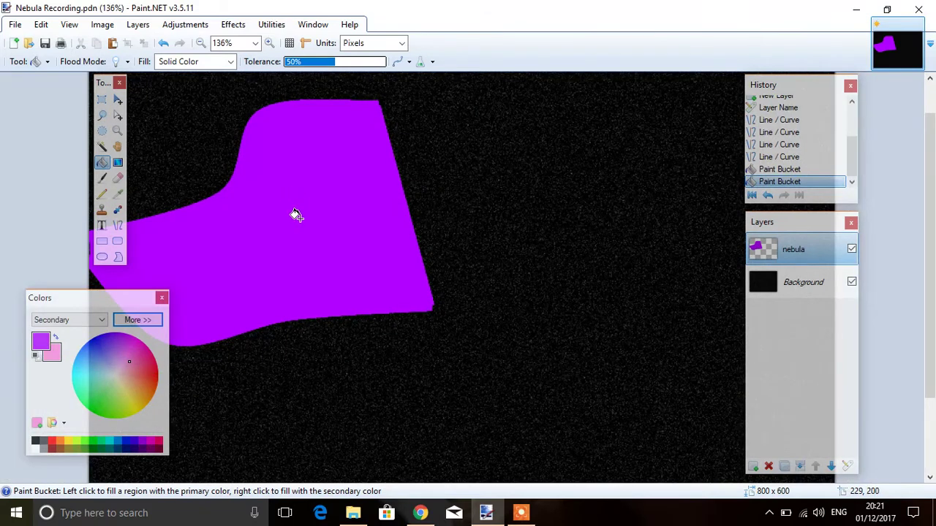
Select the purple shape with the Magic Wand and render Clouds in it at scale 46 with increased roughness.
click(101, 146)
click(318, 157)
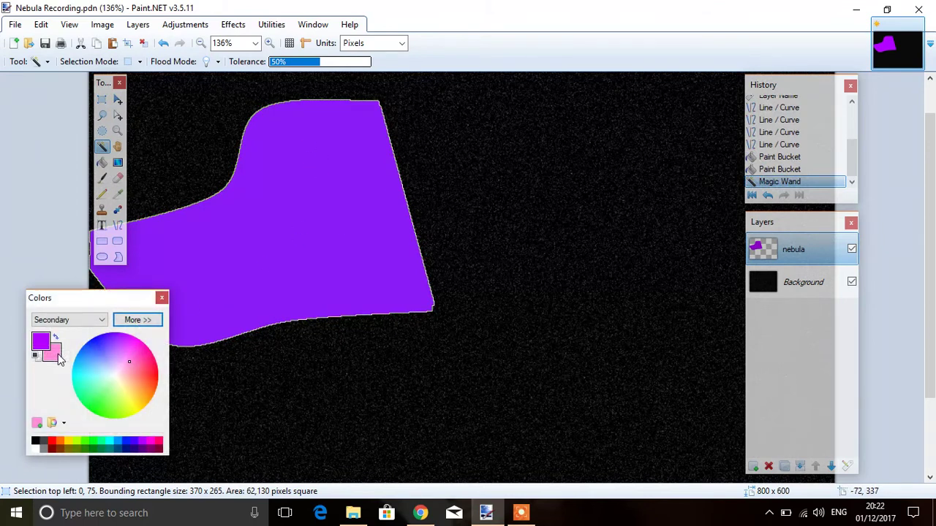
click(236, 25)
mouse_move(287, 137)
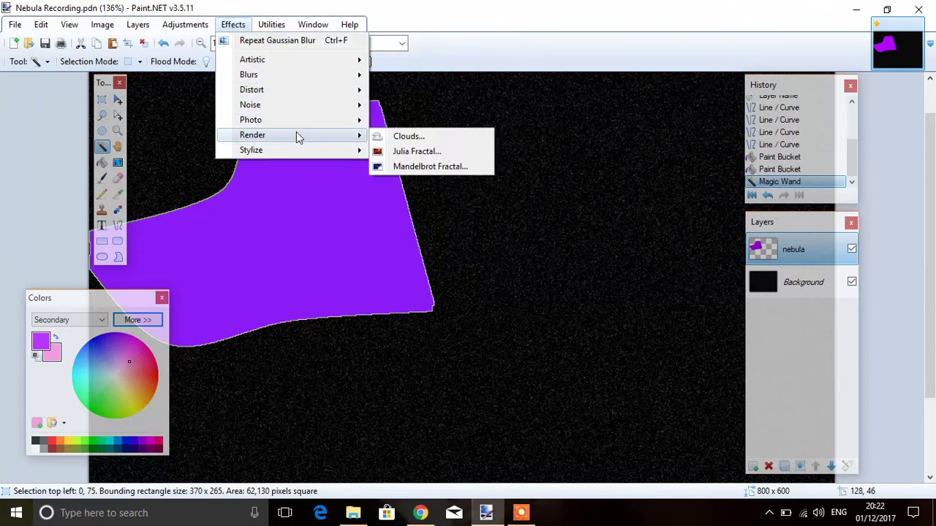
click(398, 136)
drag(433, 158, 544, 108)
mouse_move(492, 146)
mouse_down()
mouse_move(502, 139)
mouse_move(482, 144)
mouse_up()
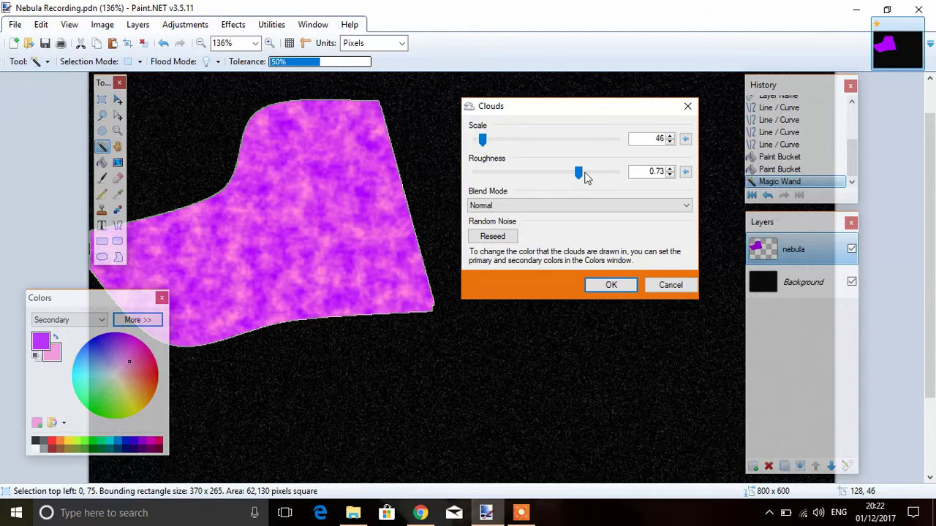
mouse_move(578, 173)
mouse_down()
mouse_move(565, 172)
mouse_move(595, 176)
mouse_up()
click(611, 285)
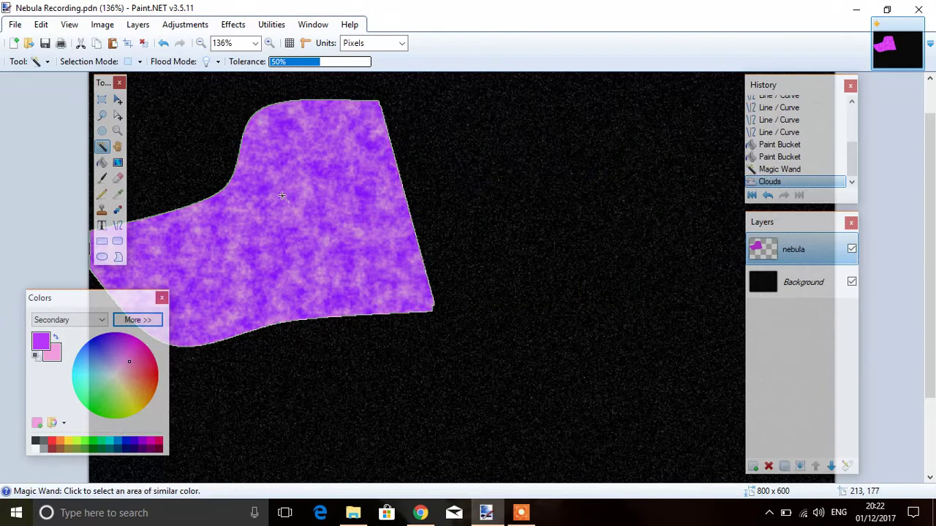
Deselect the shape and apply a Gaussian Blur with a radius of 120 to the nebula layer.
click(41, 24)
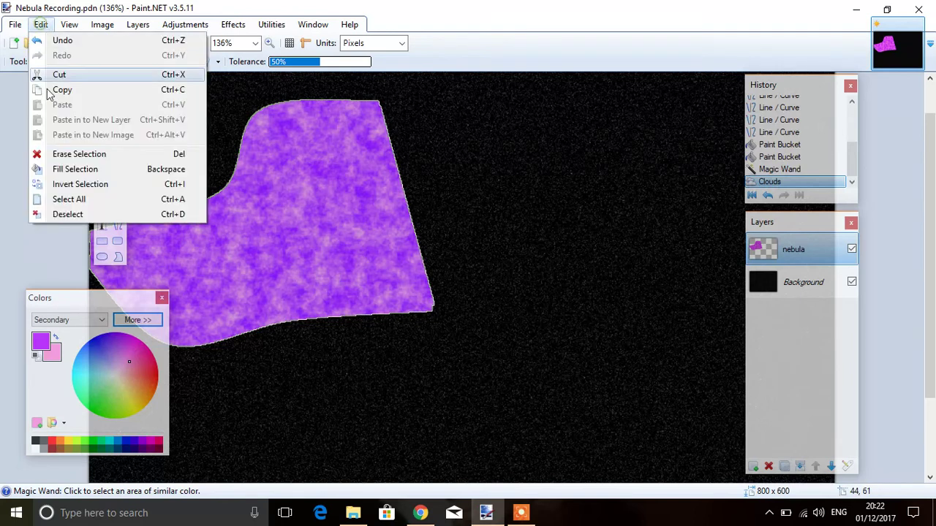
click(67, 214)
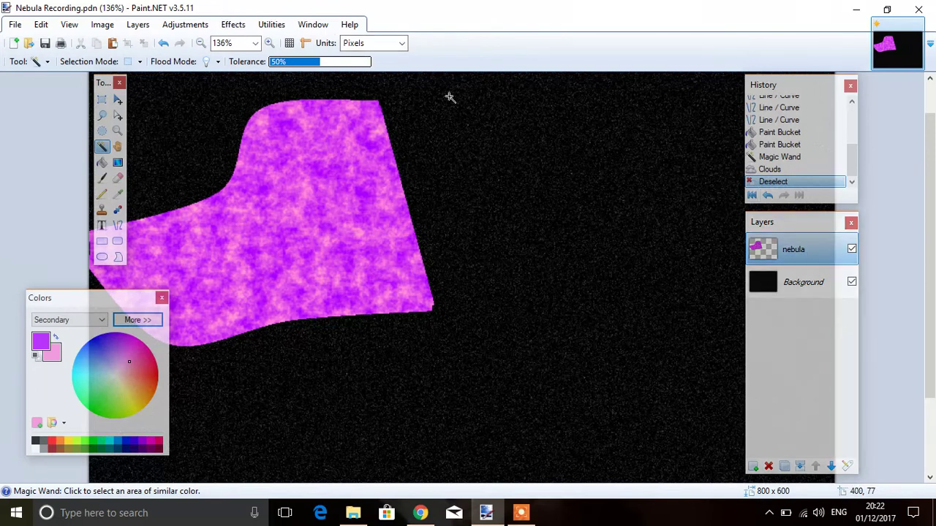
click(227, 28)
mouse_move(303, 77)
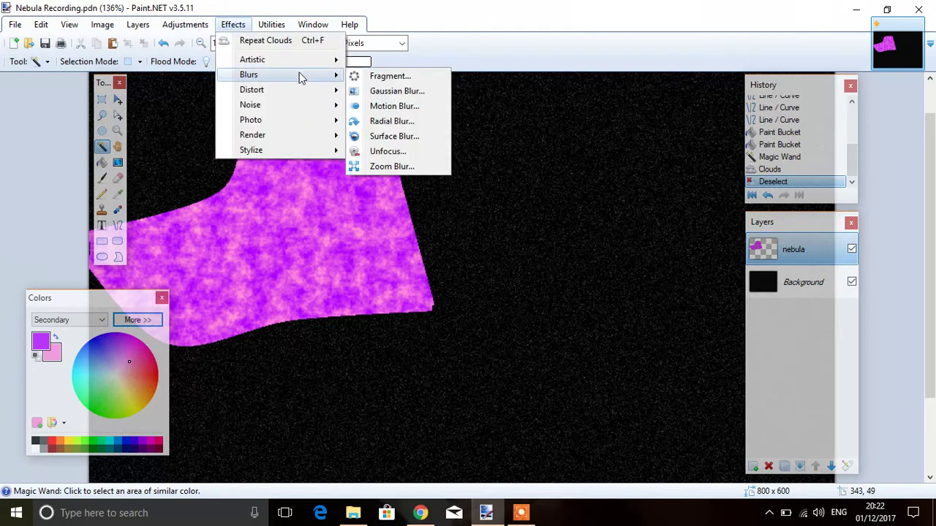
click(406, 88)
drag(458, 217, 567, 100)
drag(538, 137, 549, 137)
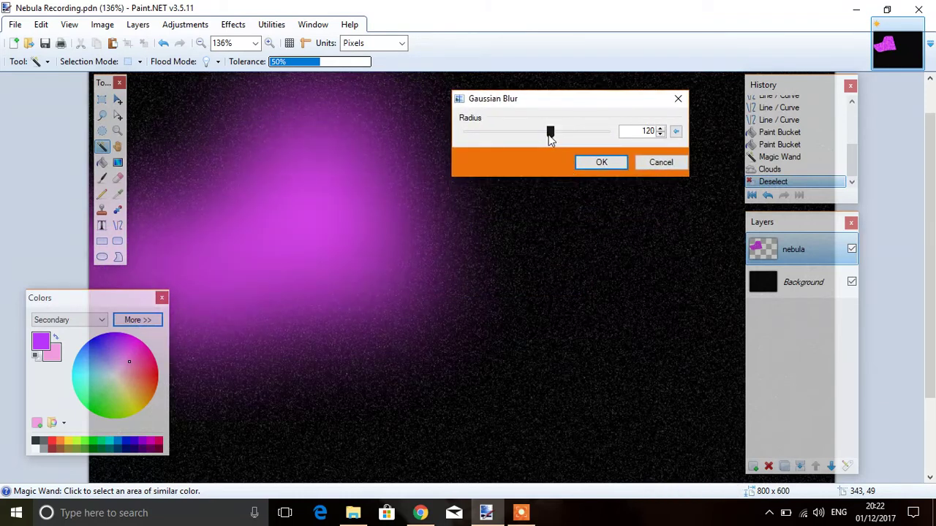
click(601, 162)
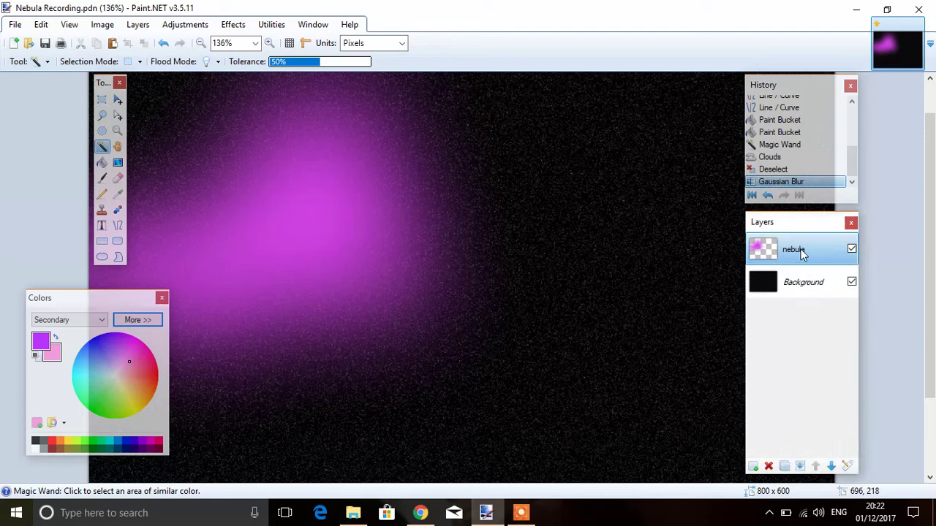
Set the nebula layer's blending mode to Additive in its layer properties.
double_click(802, 252)
drag(472, 184, 615, 84)
click(598, 161)
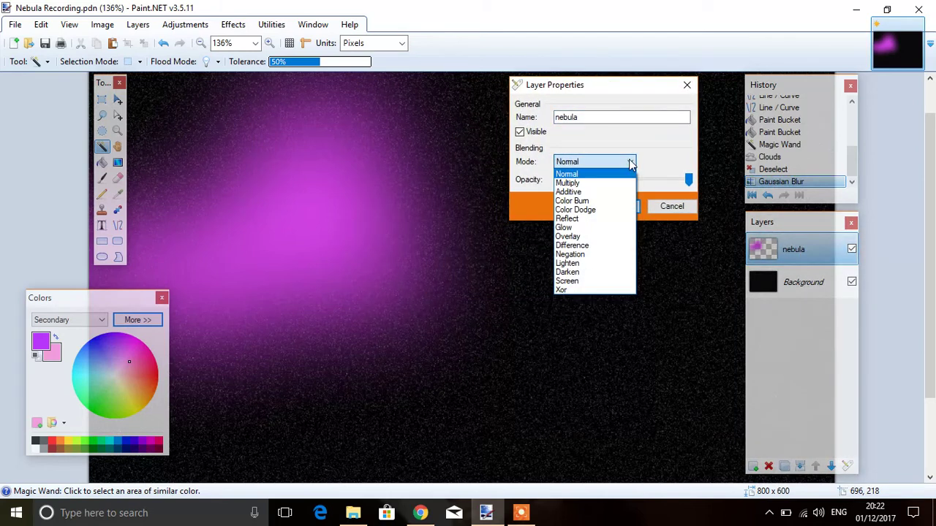
click(577, 192)
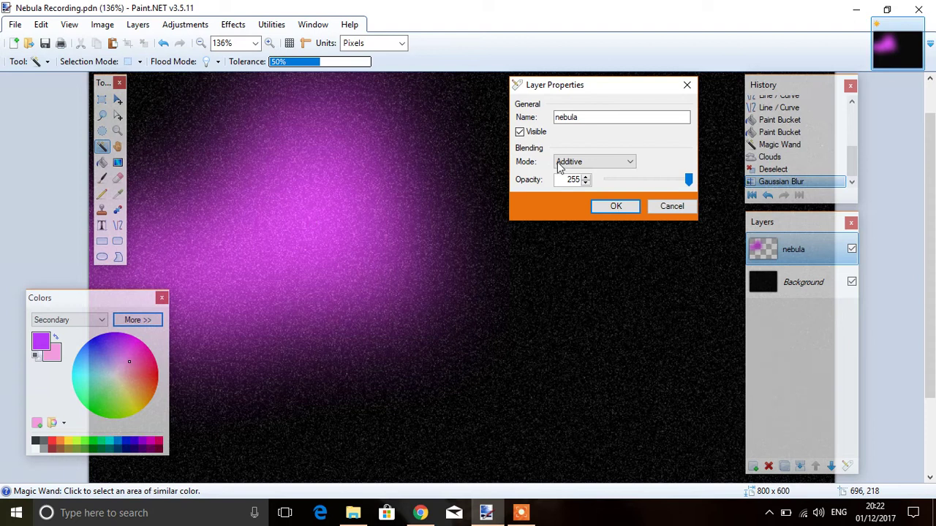
Try the Color Burn, Reflect and Overlay blending modes on the nebula layer, then return it to Additive.
click(630, 163)
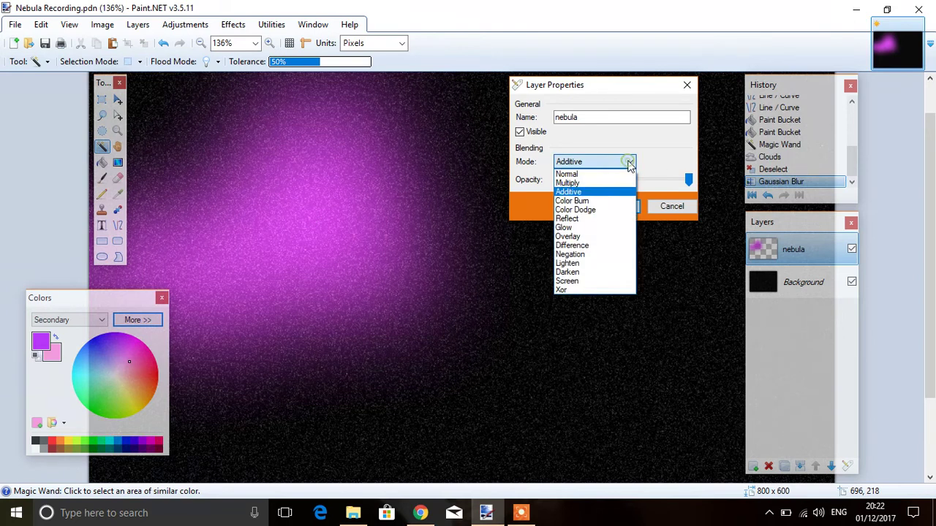
click(590, 202)
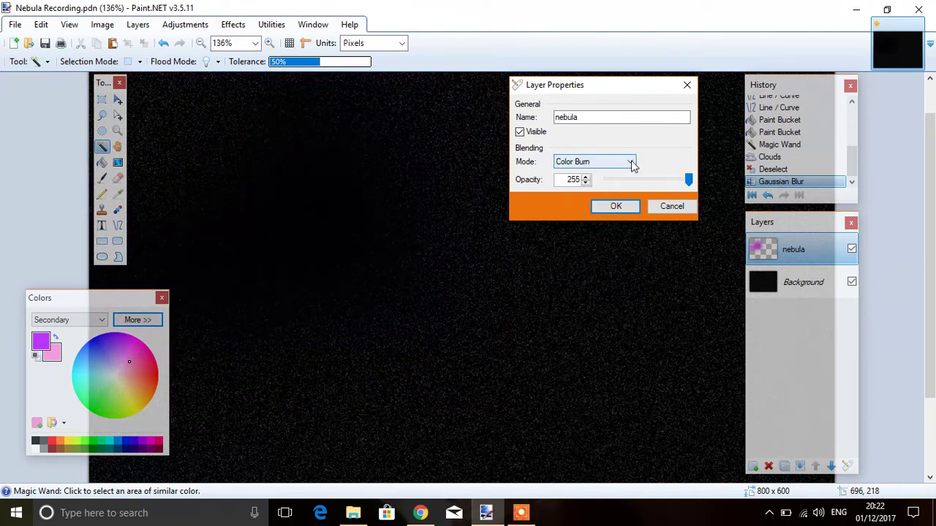
click(630, 162)
click(580, 218)
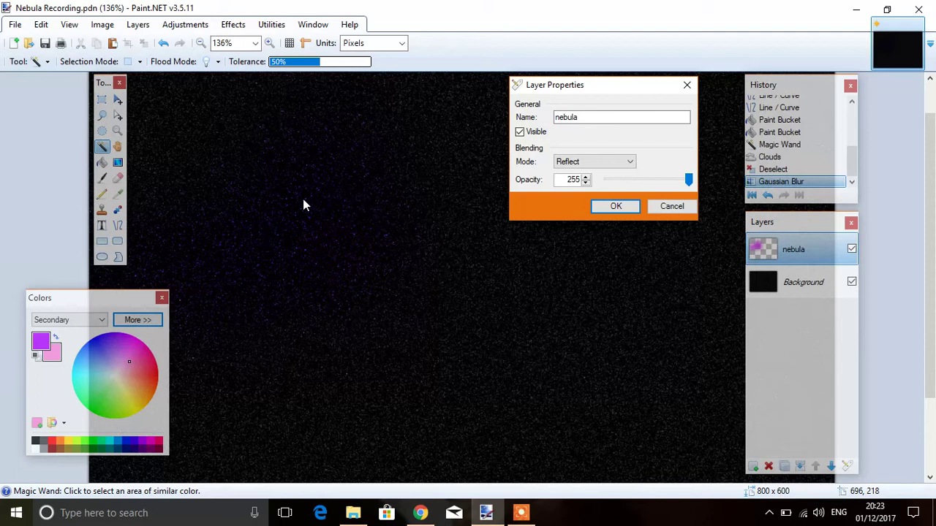
click(628, 162)
click(582, 237)
click(628, 161)
click(593, 191)
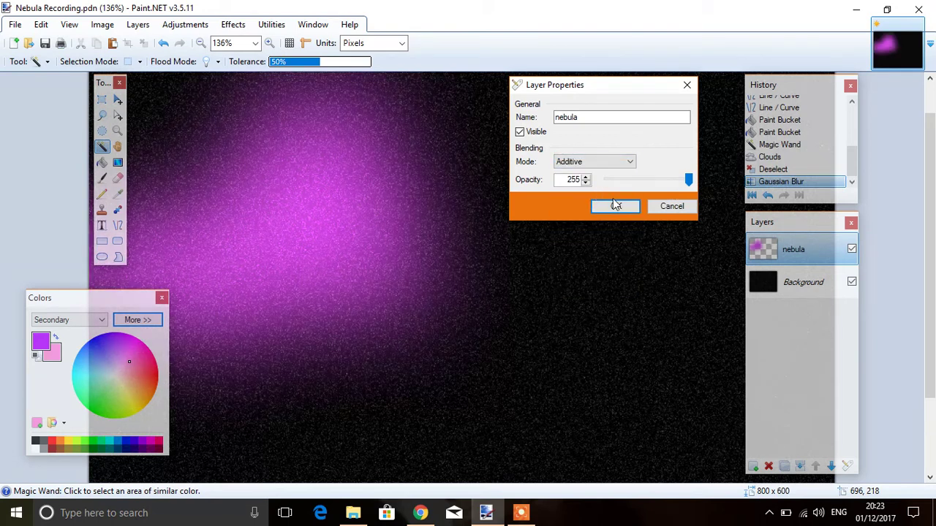
Lower the nebula layer's opacity to 118 and keep its Additive blending mode.
drag(688, 183, 643, 184)
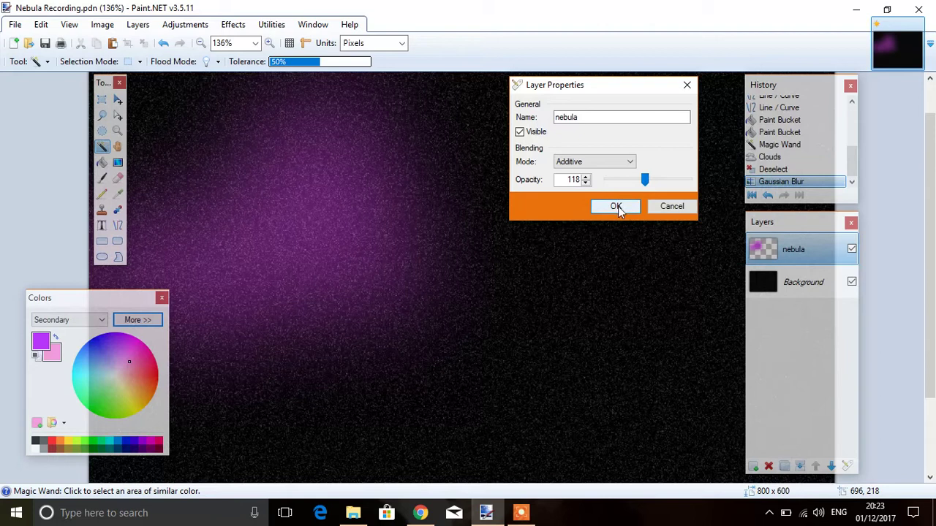
click(616, 207)
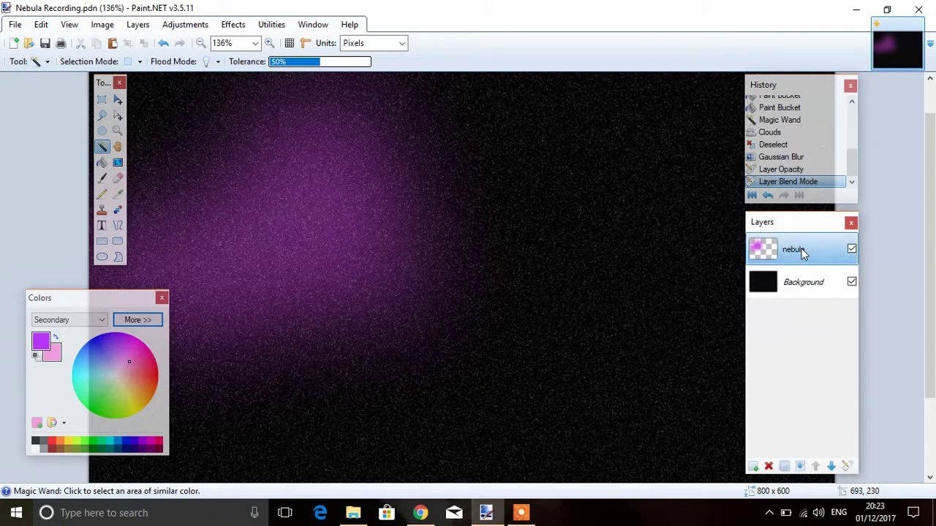
Duplicate the nebula layer and flip the copy horizontally.
click(785, 467)
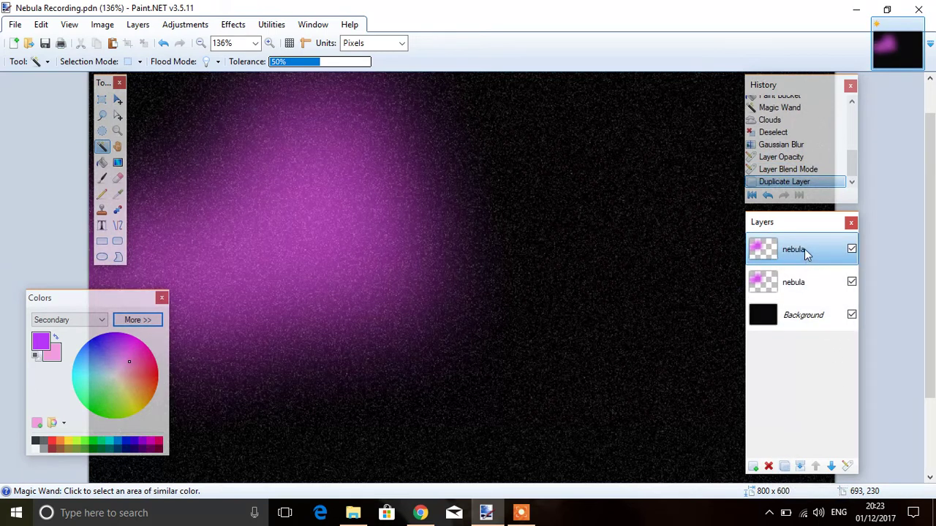
click(138, 25)
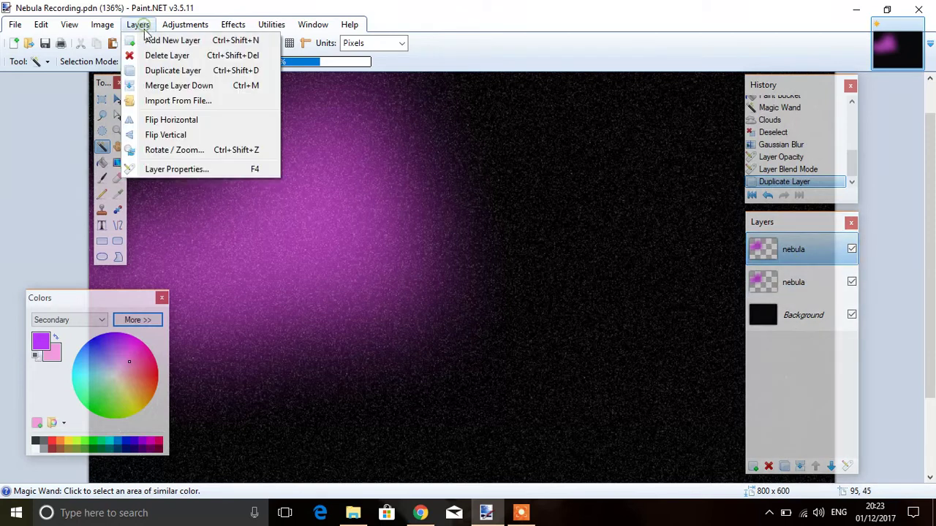
click(171, 119)
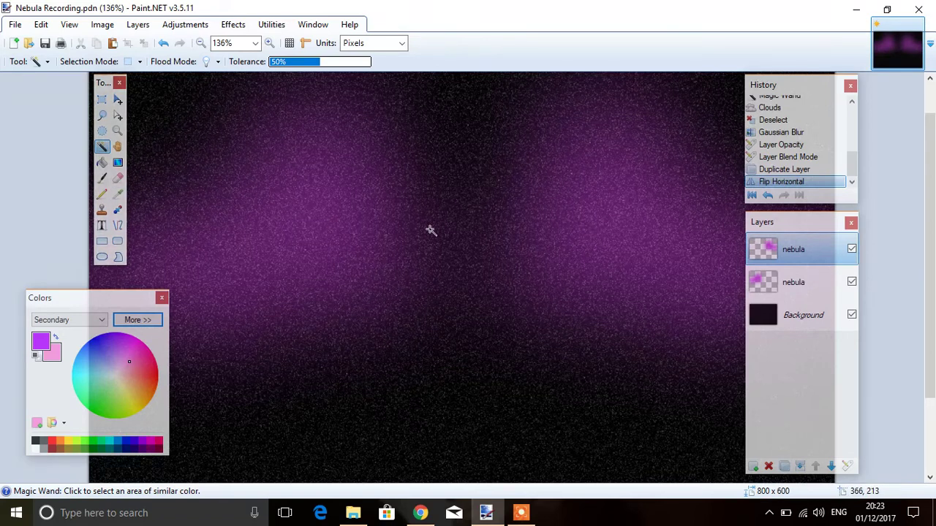
Move the flipped nebula copy's entire contents about 150 px left and 15 px down to overlap the original, and deselect.
click(118, 101)
key(ctrl+a)
drag(520, 198, 416, 225)
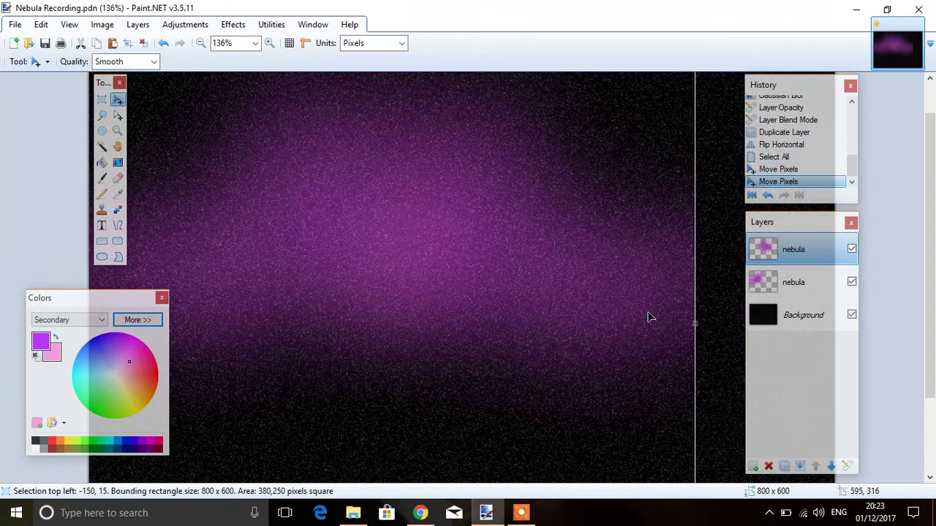
click(41, 24)
click(80, 214)
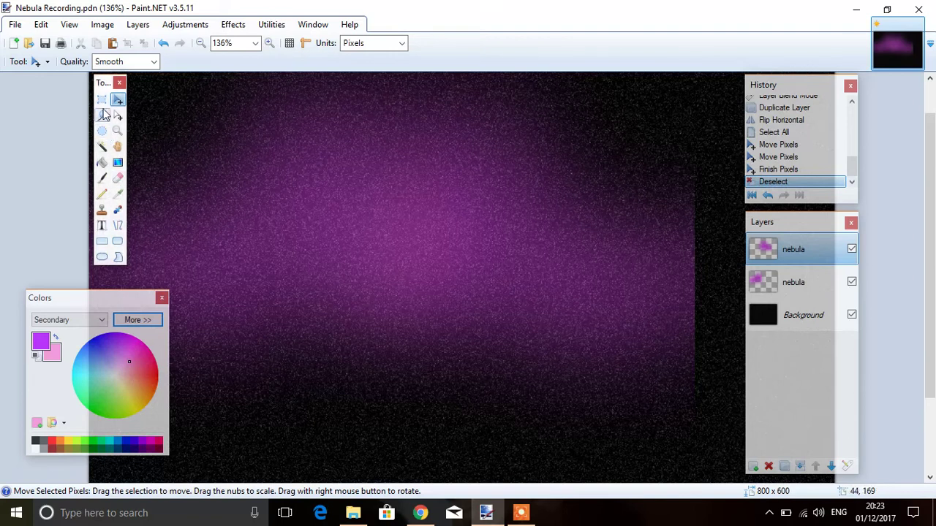
Erase along the hard right edge of the flipped nebula copy with the Eraser at a brush width of 50.
drag(104, 86, 54, 87)
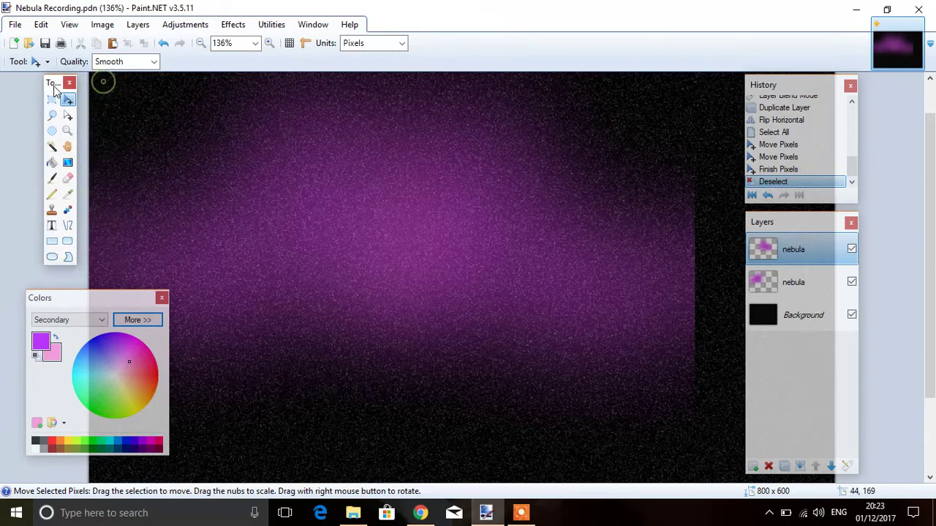
click(67, 178)
click(151, 62)
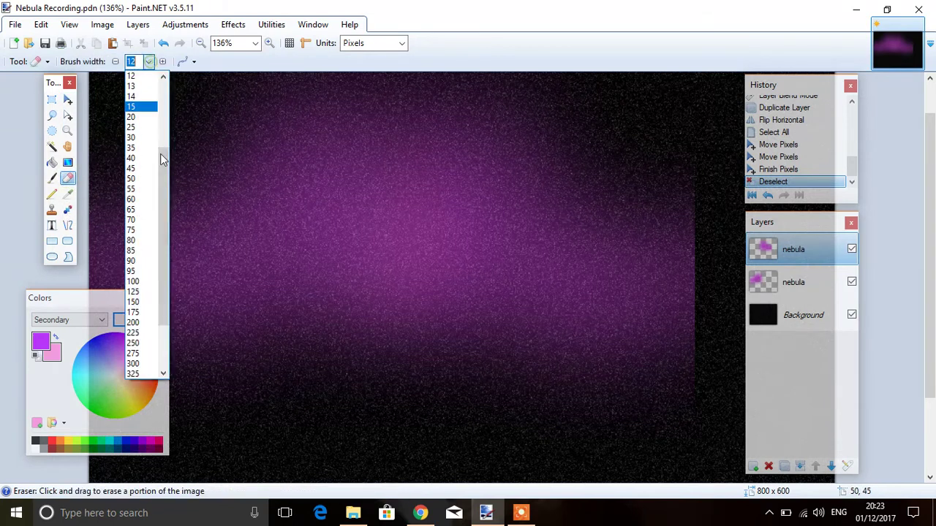
click(137, 178)
mouse_move(680, 125)
mouse_down()
mouse_move(709, 198)
mouse_move(705, 274)
mouse_move(722, 323)
mouse_move(700, 381)
mouse_move(662, 405)
mouse_move(698, 368)
mouse_move(717, 271)
mouse_up()
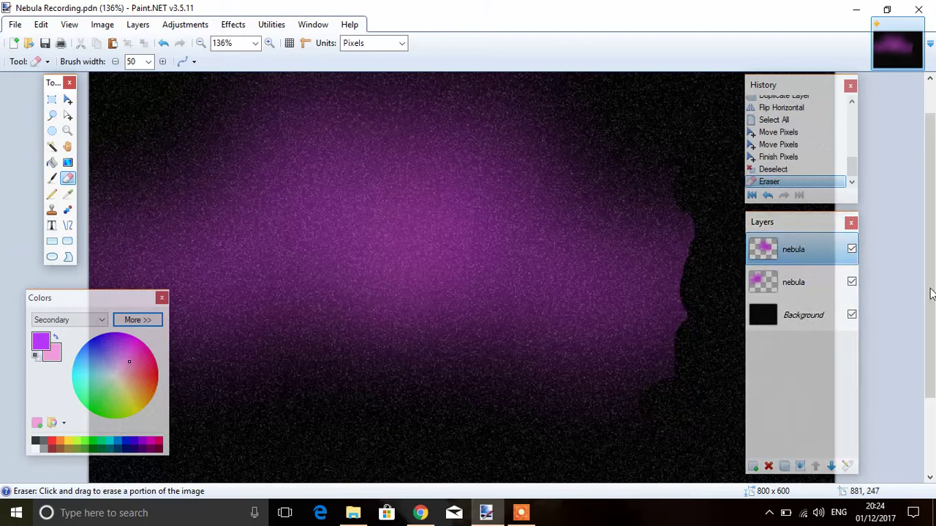
Apply a Gaussian Blur with a radius of 120 to the flipped nebula copy.
click(236, 25)
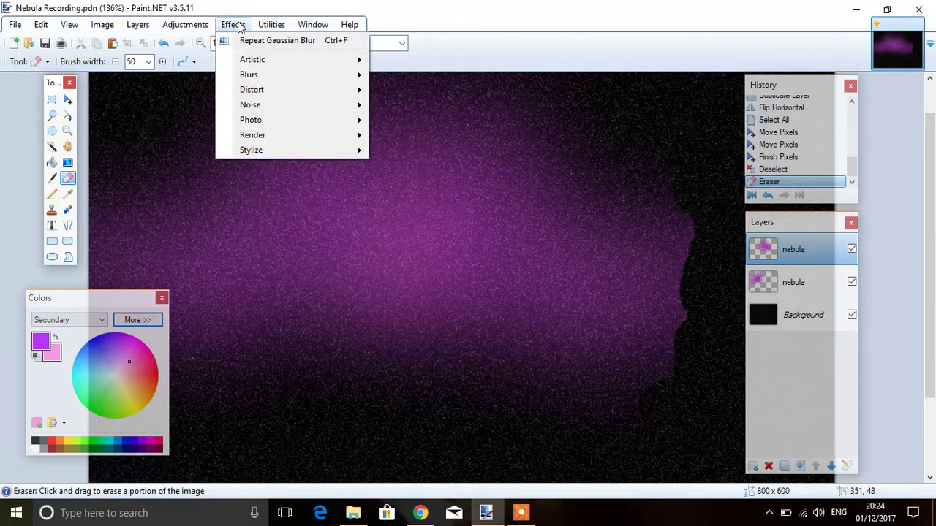
mouse_move(322, 76)
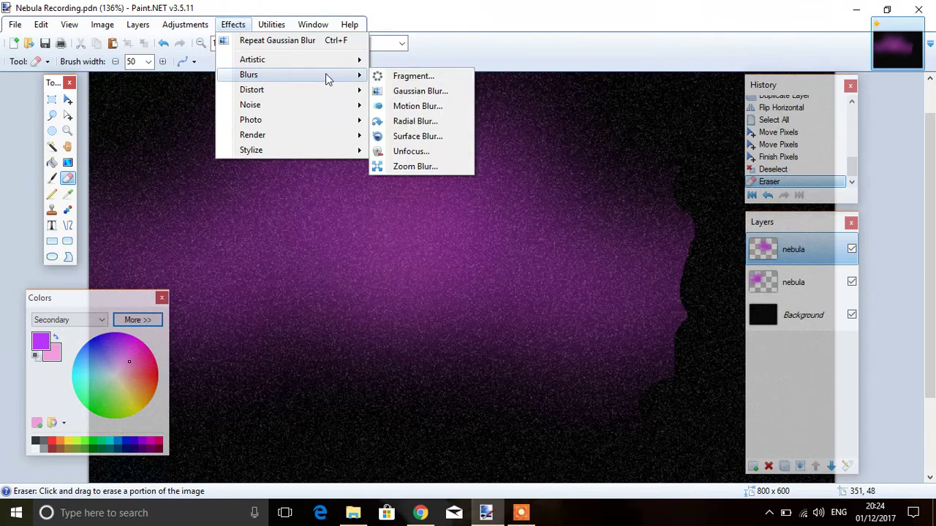
click(407, 91)
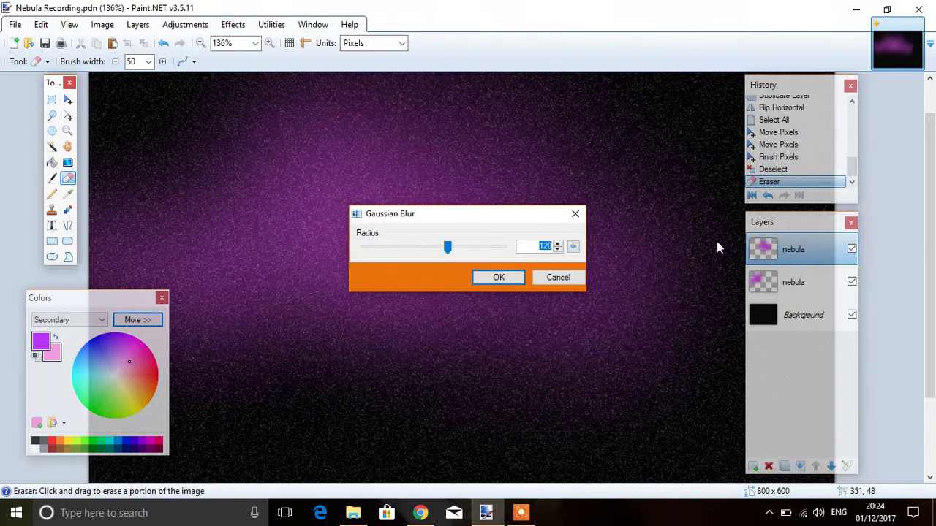
drag(480, 216, 596, 131)
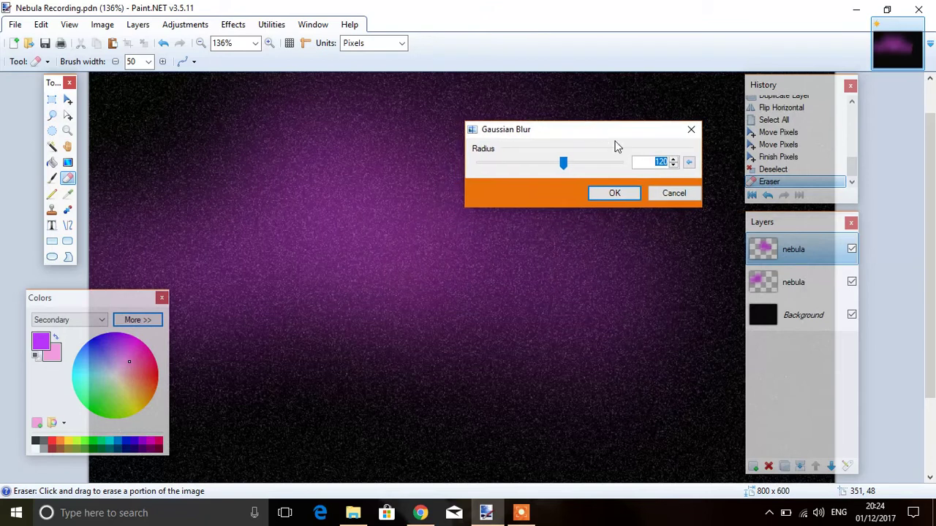
click(615, 193)
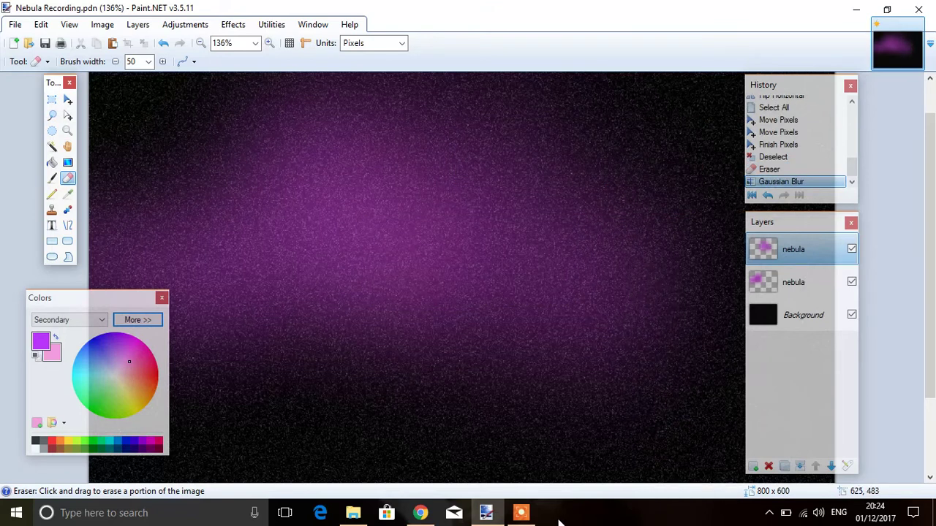
mouse_move(519, 514)
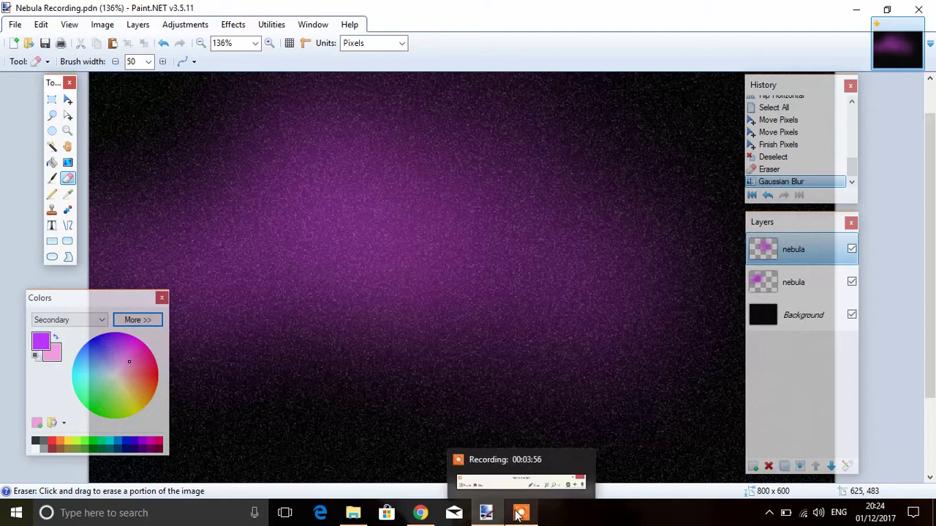